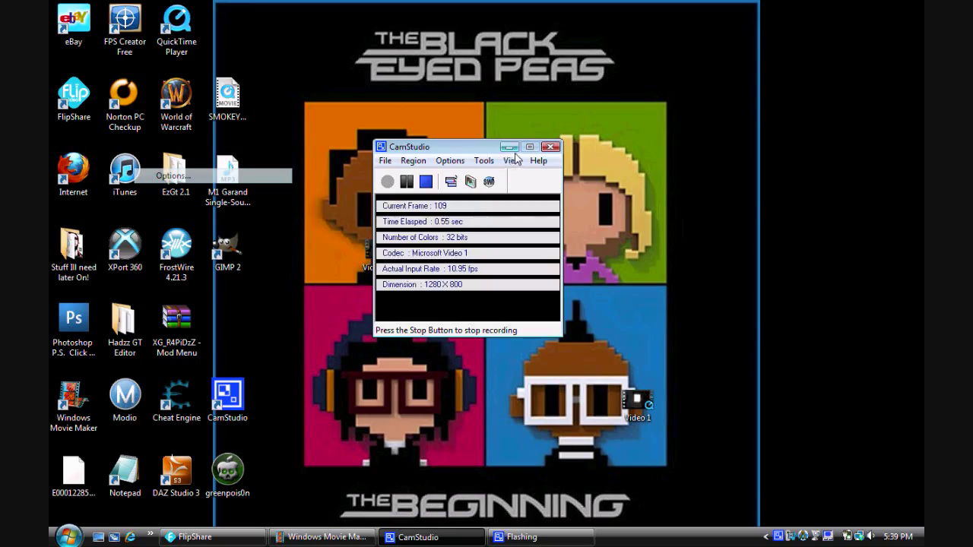
Step: Minimize CamStudio and launch Firefox from its desktop icon
click(508, 148)
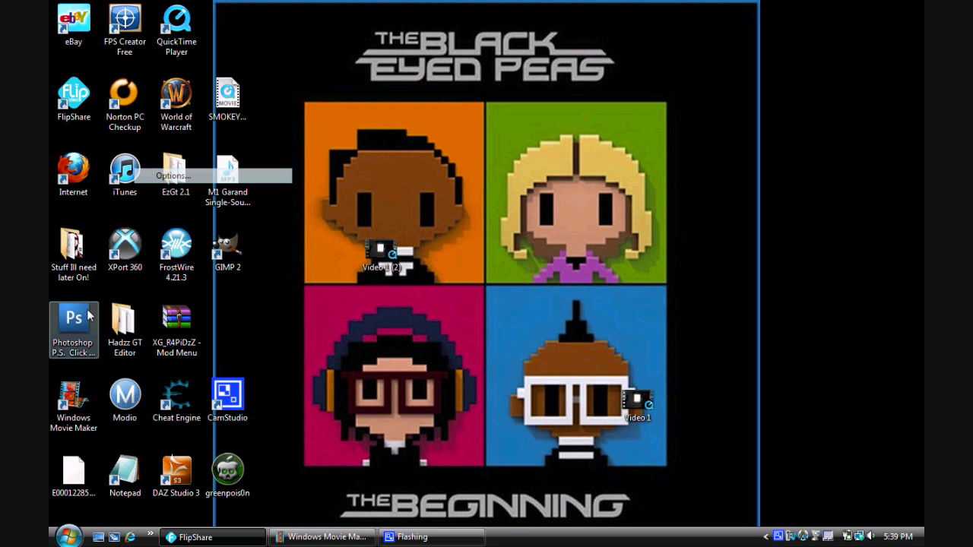
double_click(86, 158)
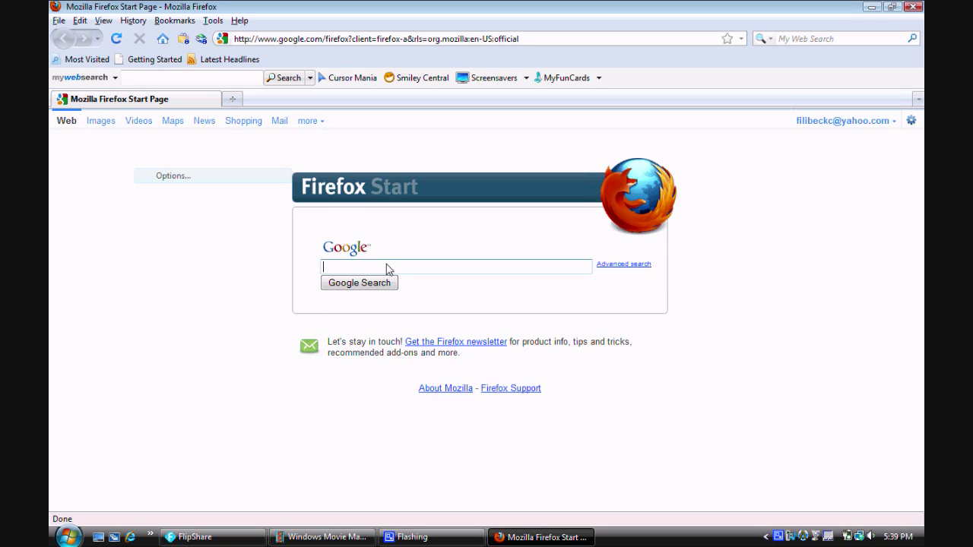
Step: Search Google for 'm1 garand' and close the shopping sidebar
text(m)
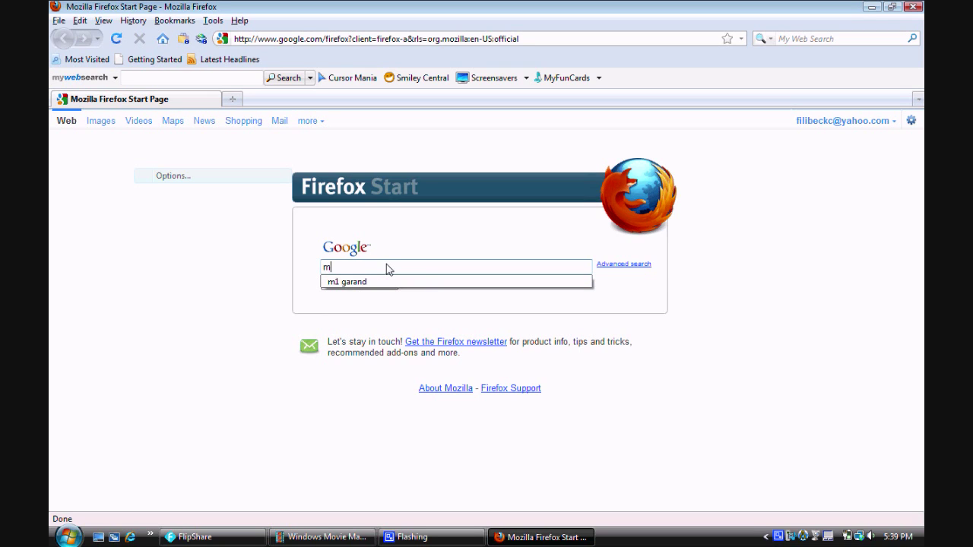
text(1)
click(363, 283)
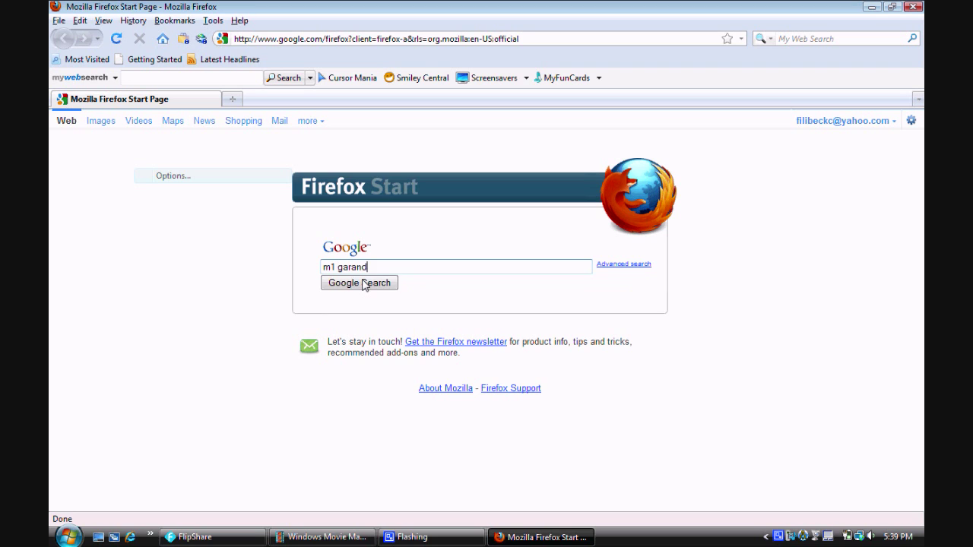
click(363, 282)
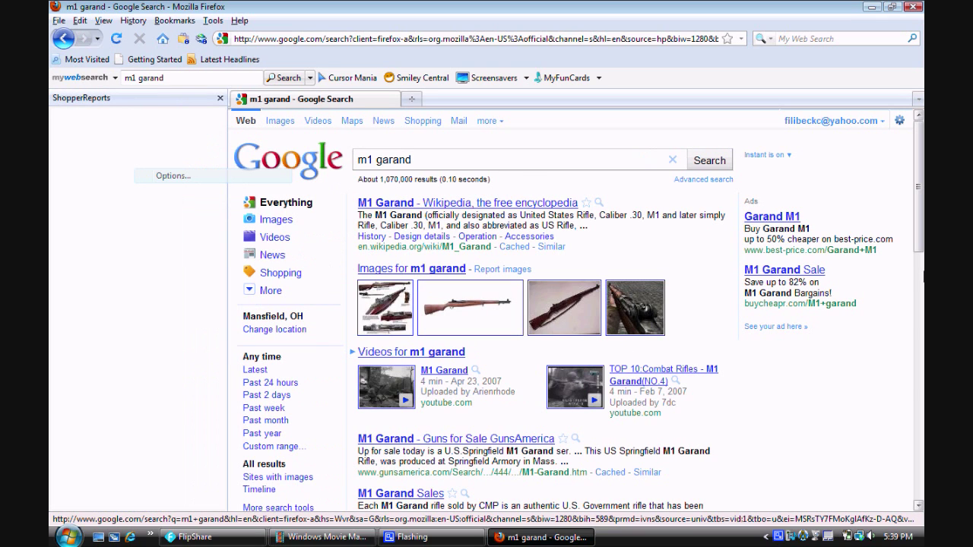
click(220, 98)
Step: Refine the search to 'm1 garand sound effect' and open the SoundBible M1 Garand result
drag(922, 217, 913, 196)
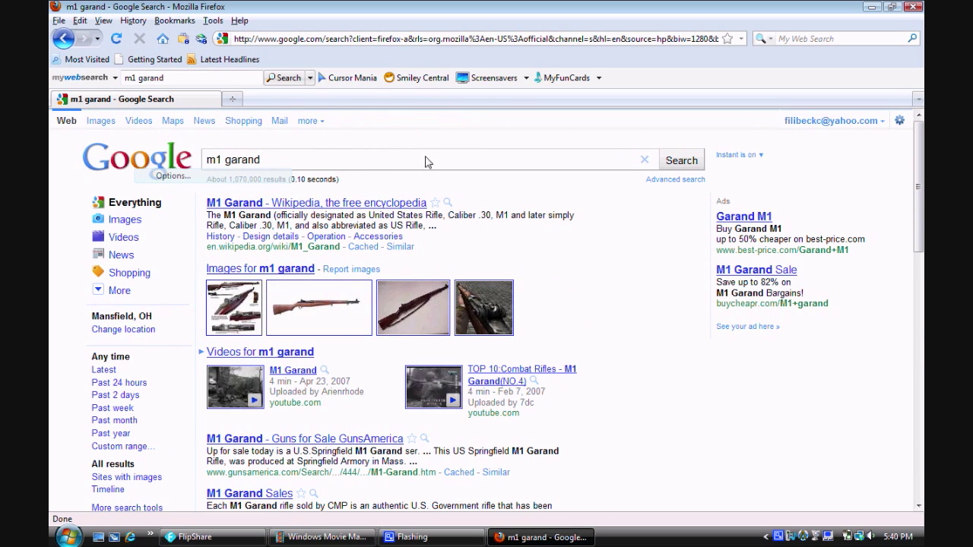
text(sound)
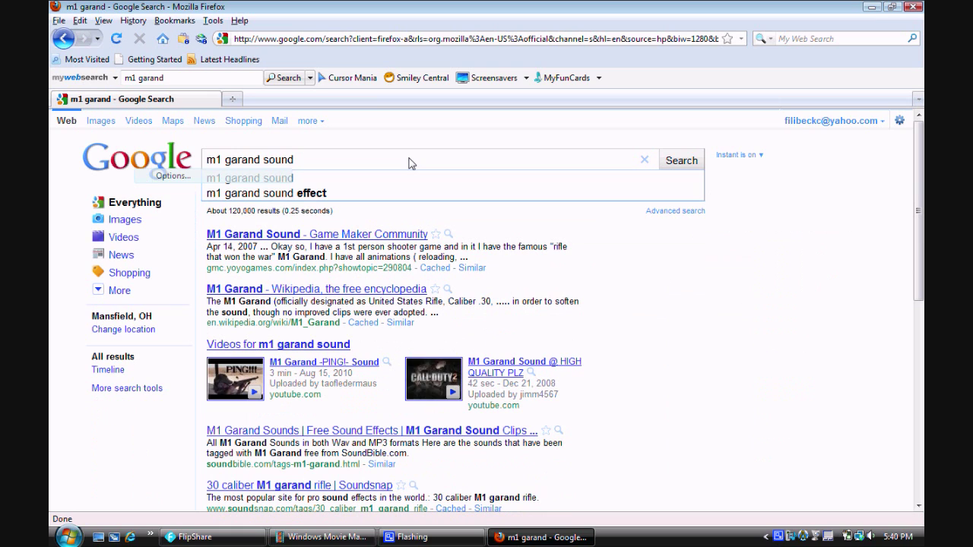
click(342, 195)
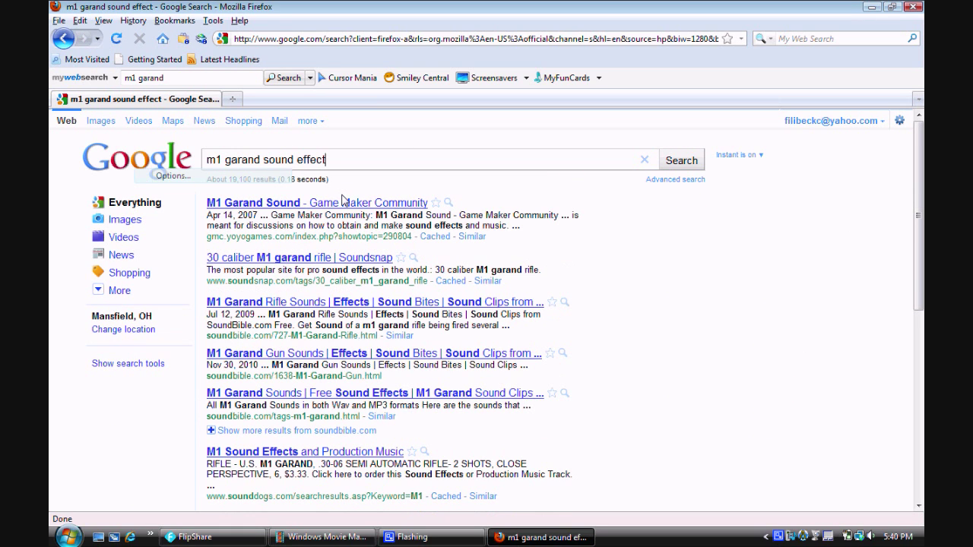
click(304, 356)
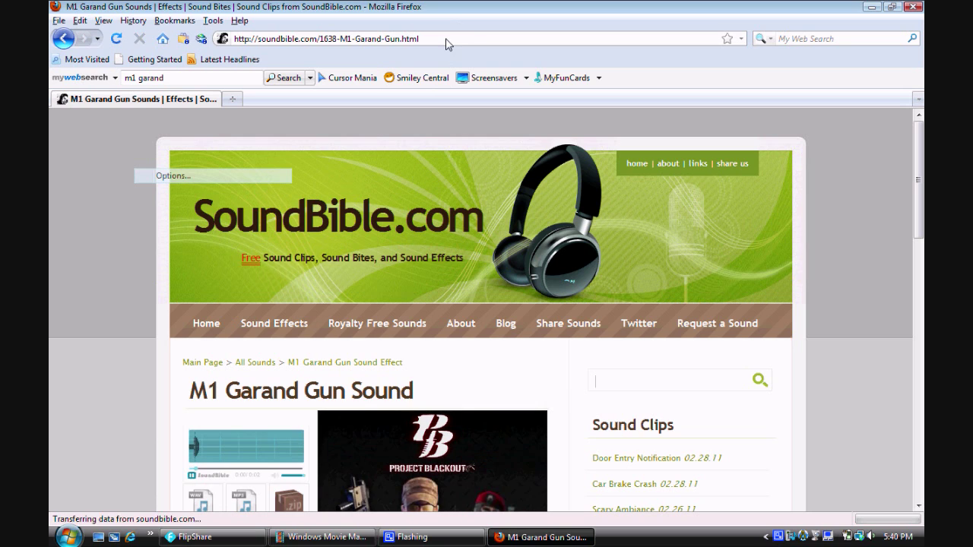
Step: Scroll down the SoundBible page and play the M1 Garand gun sound preview
click(446, 40)
click(446, 39)
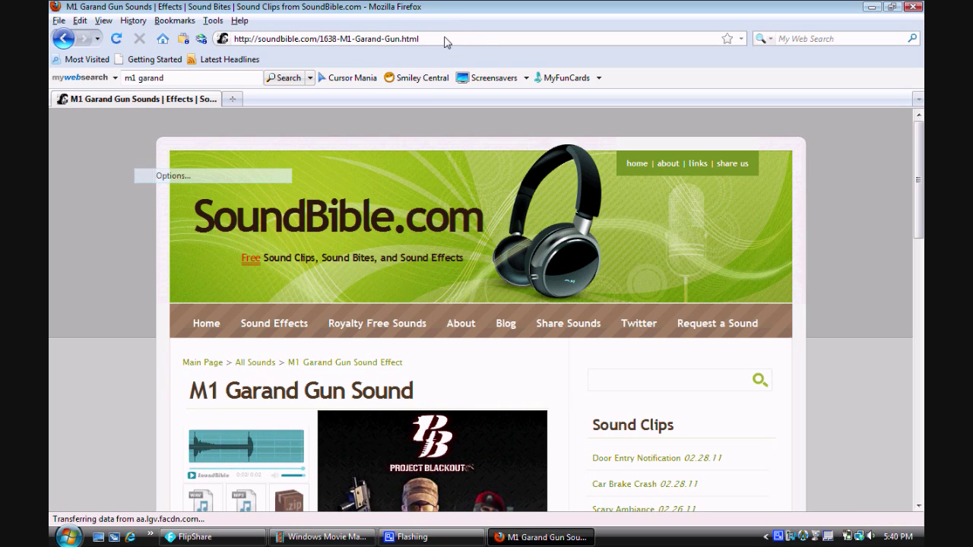
drag(922, 147, 917, 235)
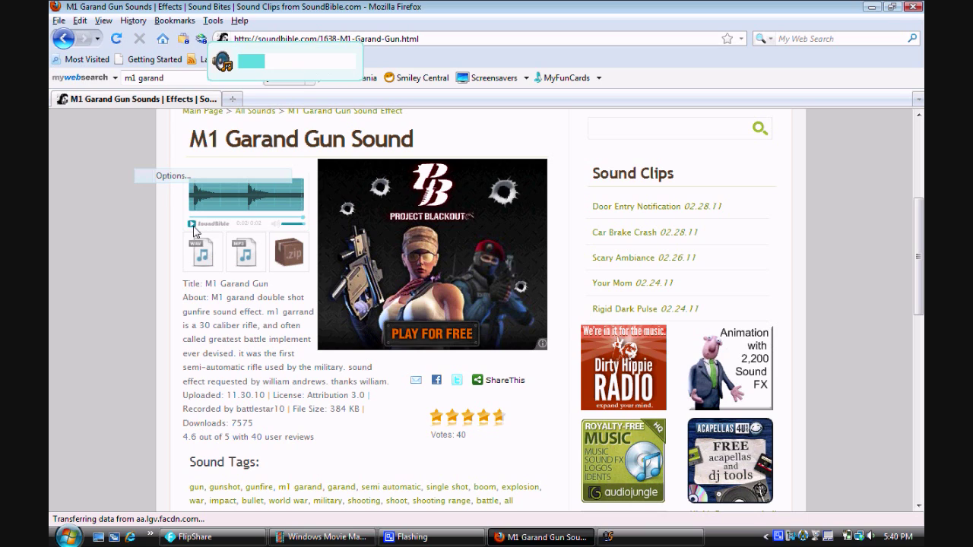
click(192, 224)
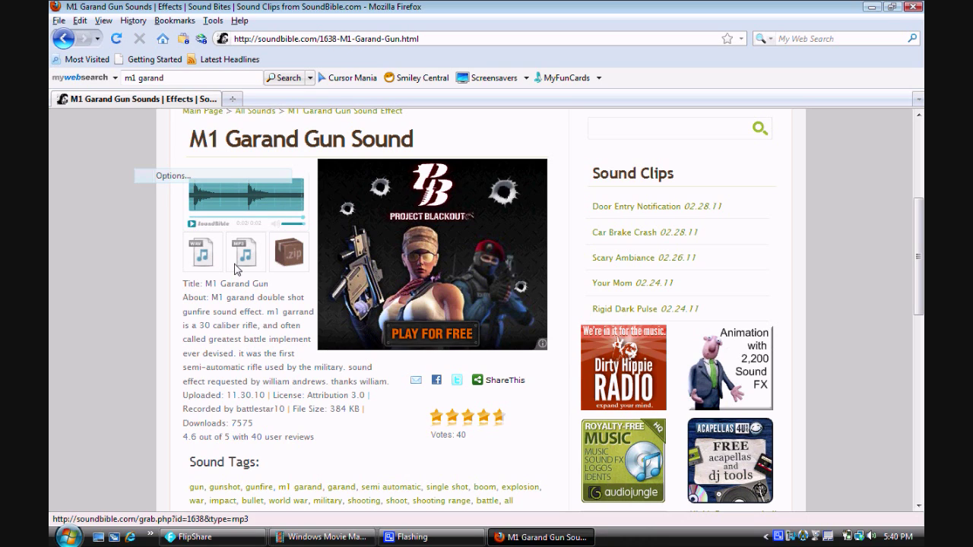
Step: Check the desktop, return to SoundBible, scroll to Similar Sound Effects, then minimize Firefox
click(879, 9)
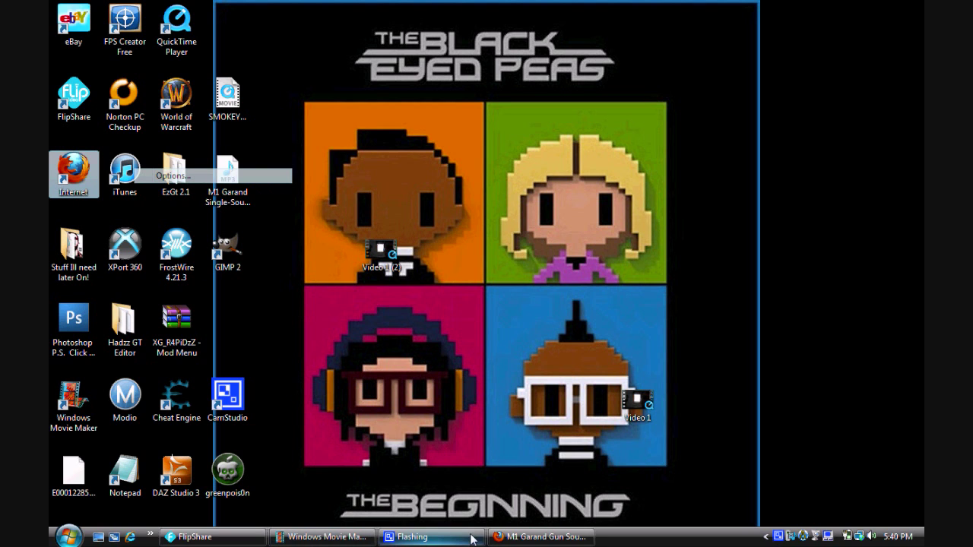
click(540, 537)
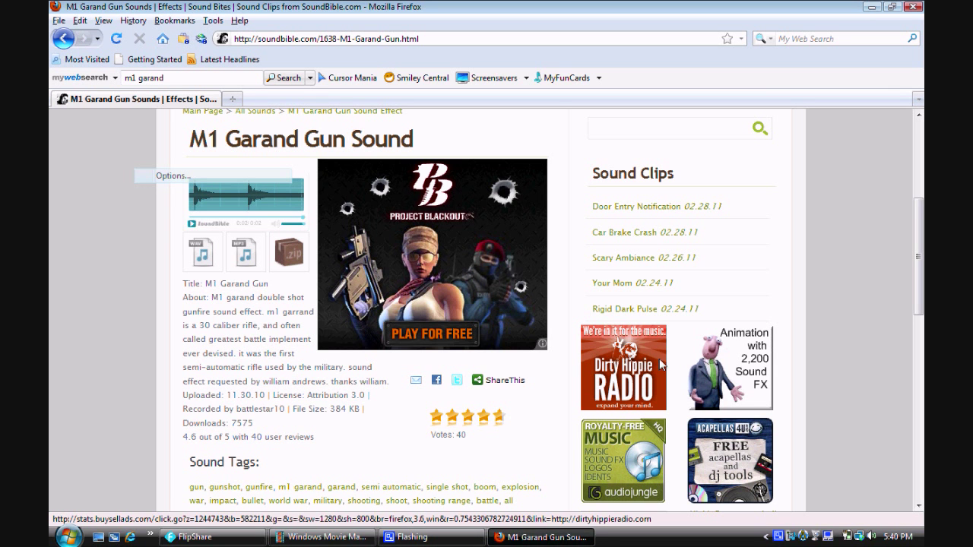
drag(918, 213, 903, 320)
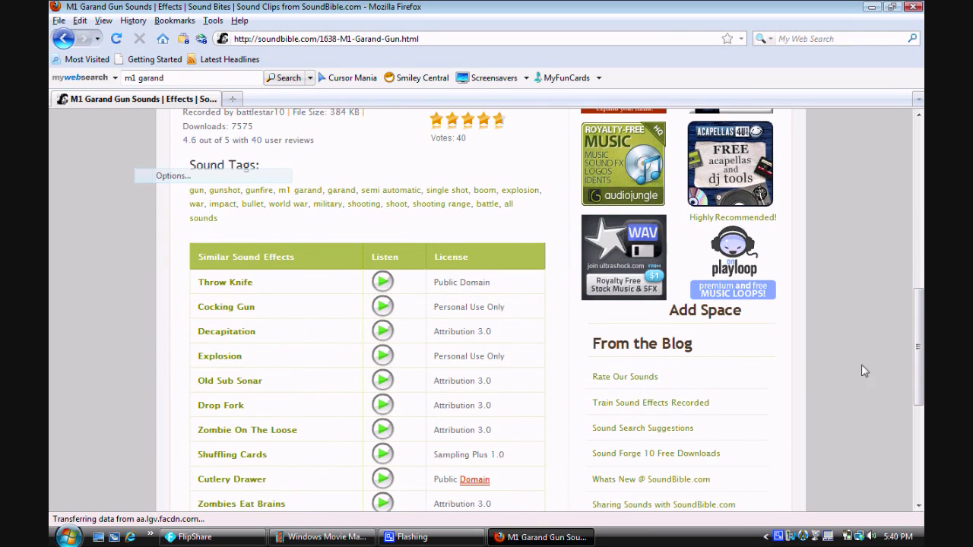
drag(919, 319, 919, 346)
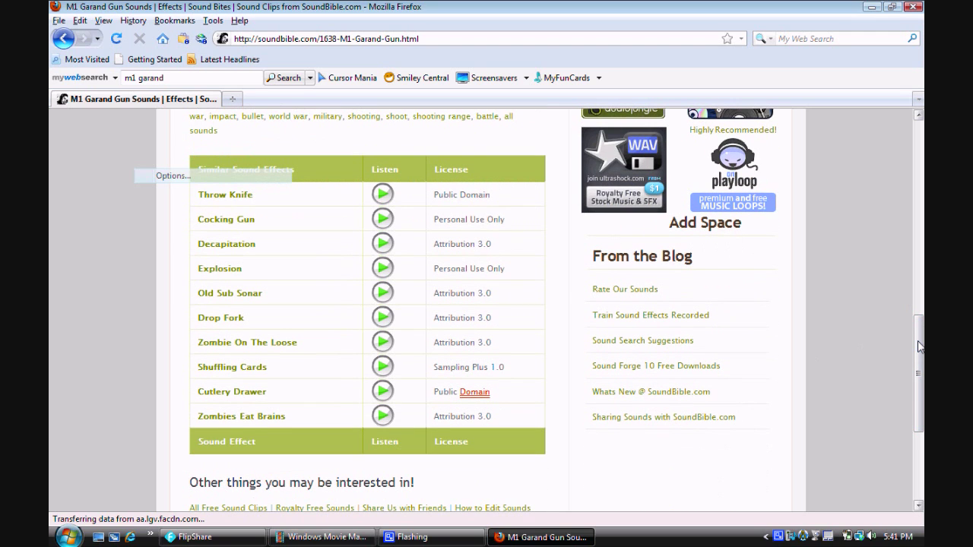
click(878, 9)
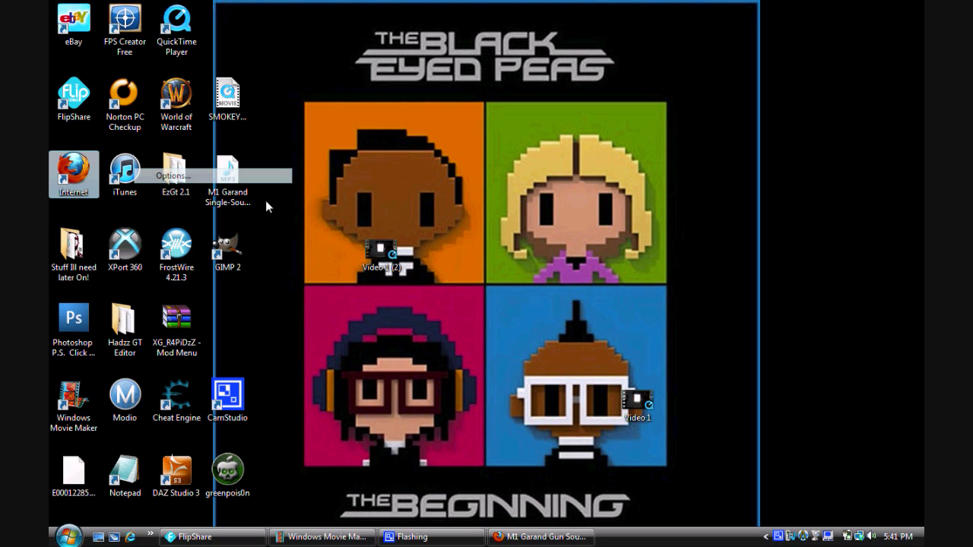
Step: Select the downloaded M1 Garand MP3 on the desktop, deselect it, and restore Movie Maker
click(228, 183)
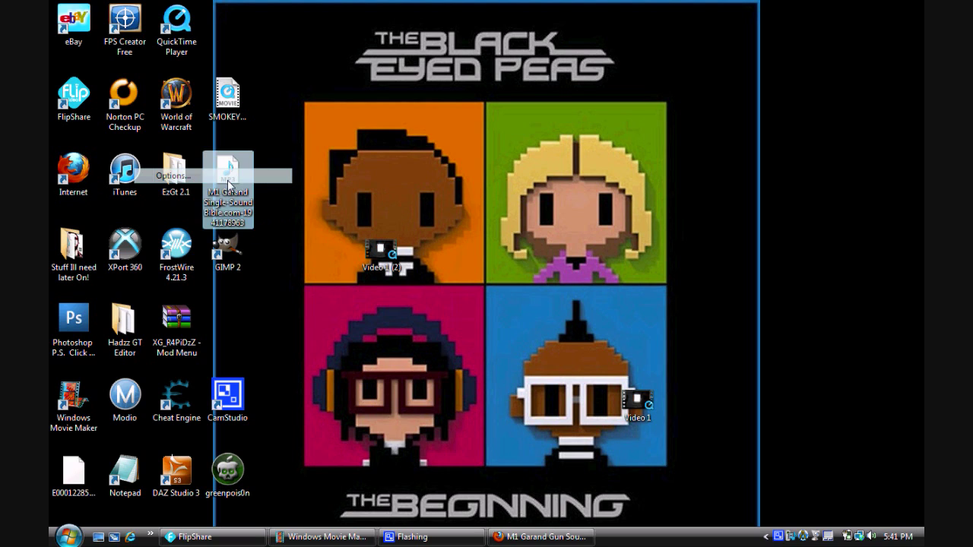
click(346, 163)
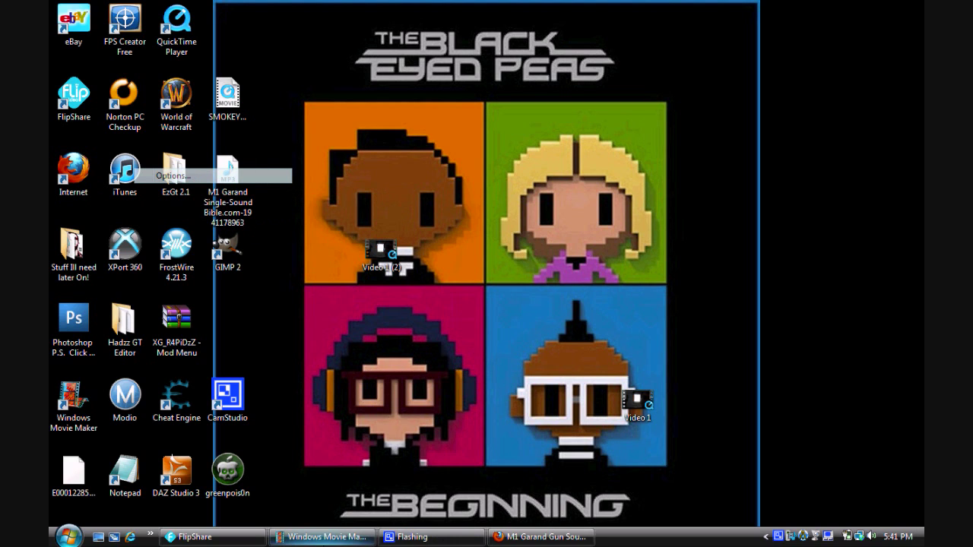
click(320, 537)
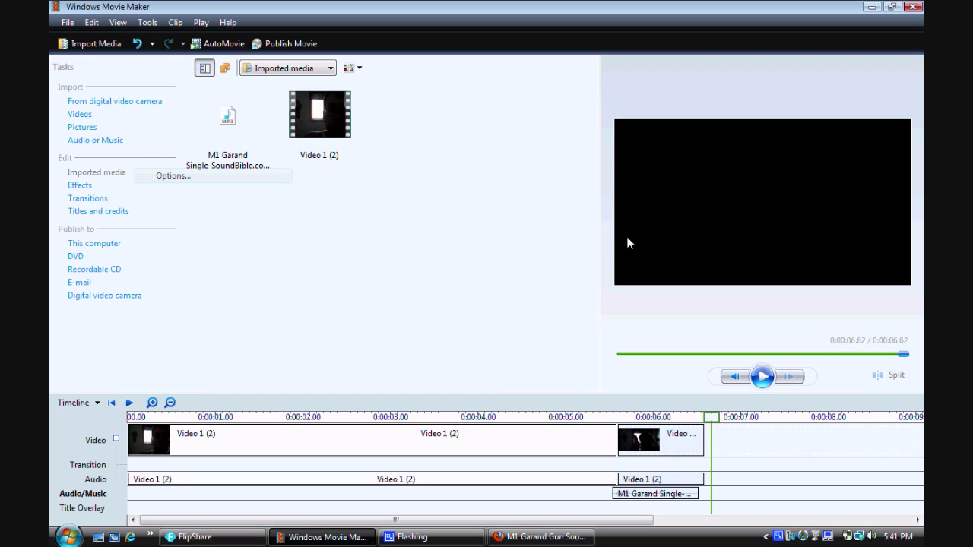
Step: Drag the splitter left to enlarge the preview monitor, then open CamStudio's tray menu
drag(602, 215, 200, 394)
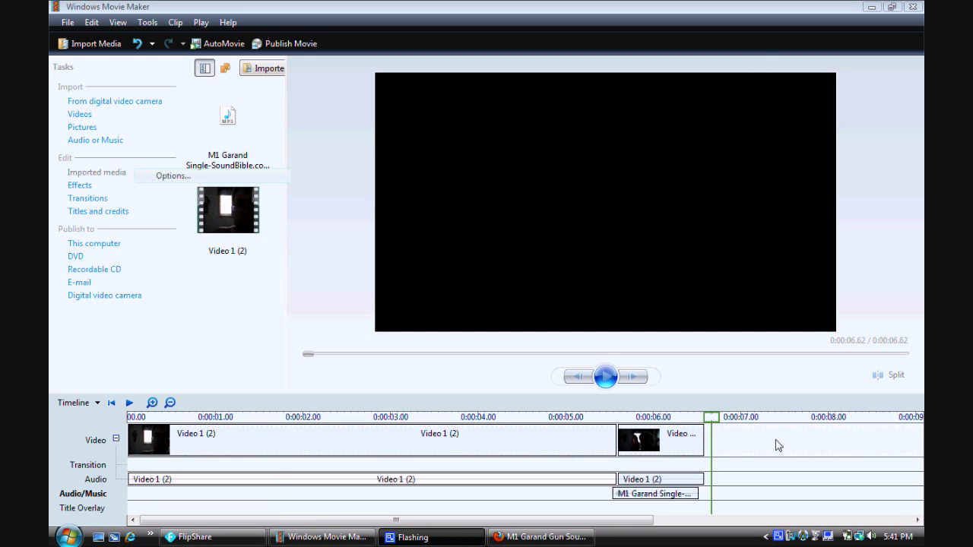
right_click(780, 539)
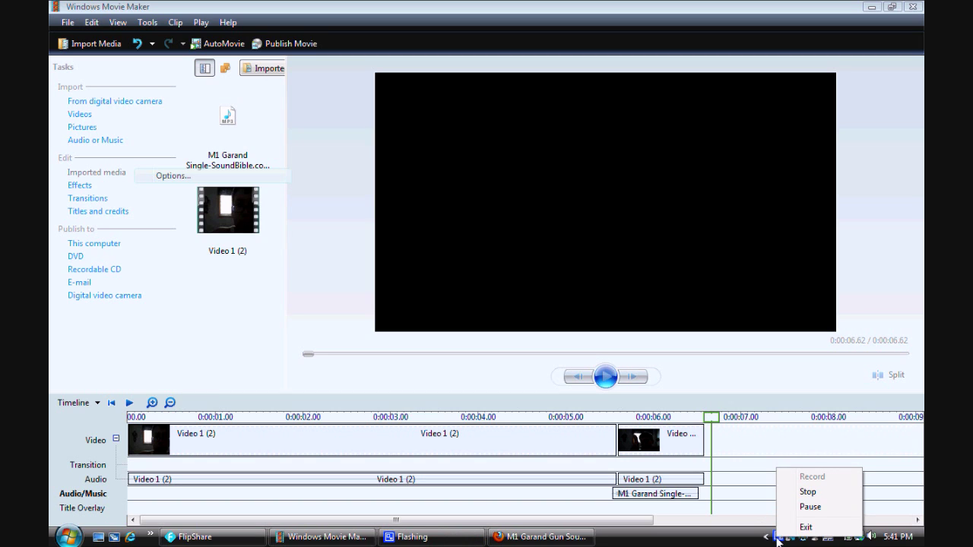
Step: Dismiss the CamStudio menu, play the 6.62-second project with gunshot audio, then minimize Movie Maker
click(818, 502)
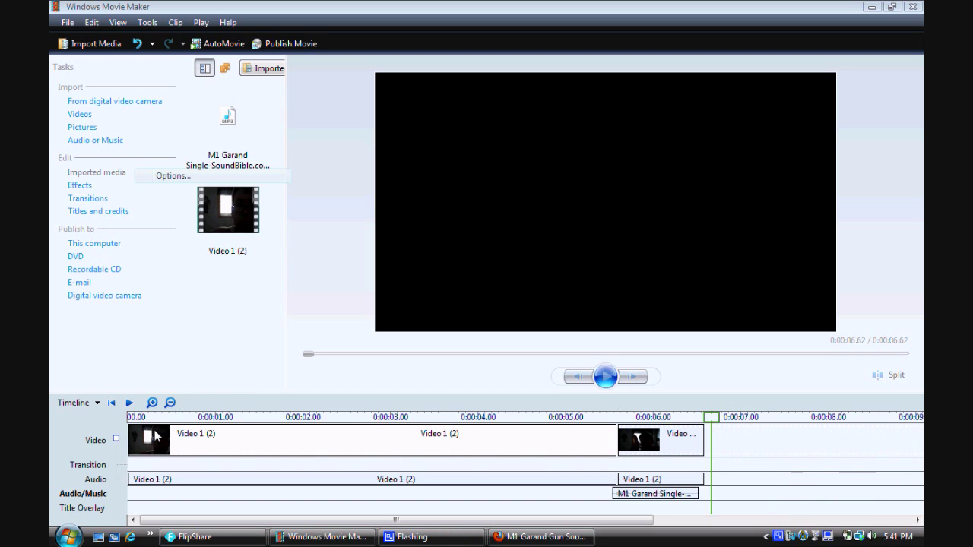
click(130, 404)
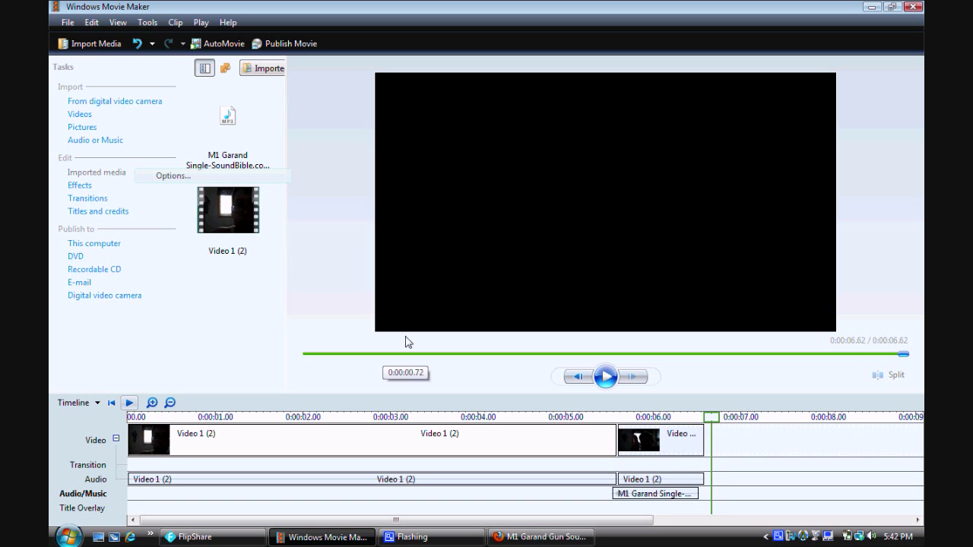
click(875, 7)
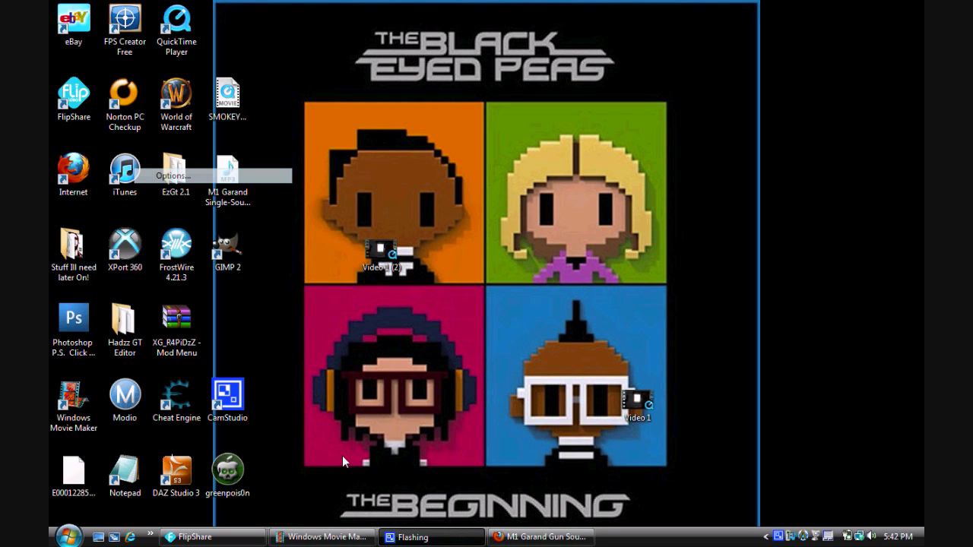
Step: Replay the clip from about 0:00:05.2 and again from 0:00:05.33, then minimize Movie Maker
click(334, 536)
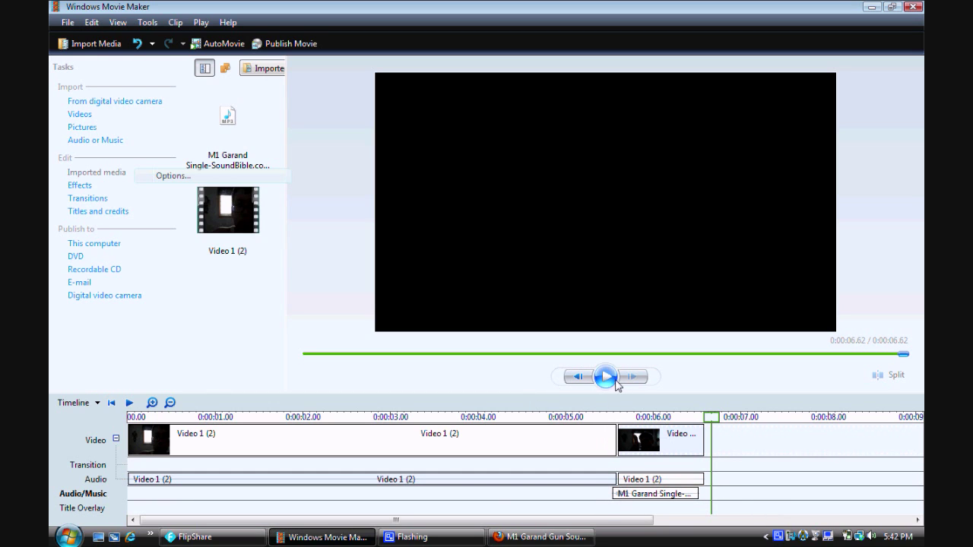
click(583, 416)
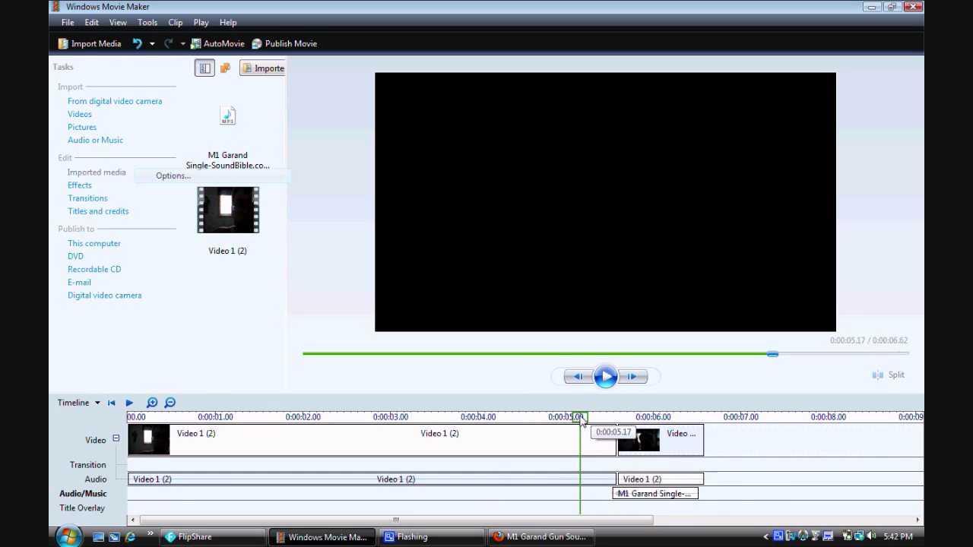
click(605, 377)
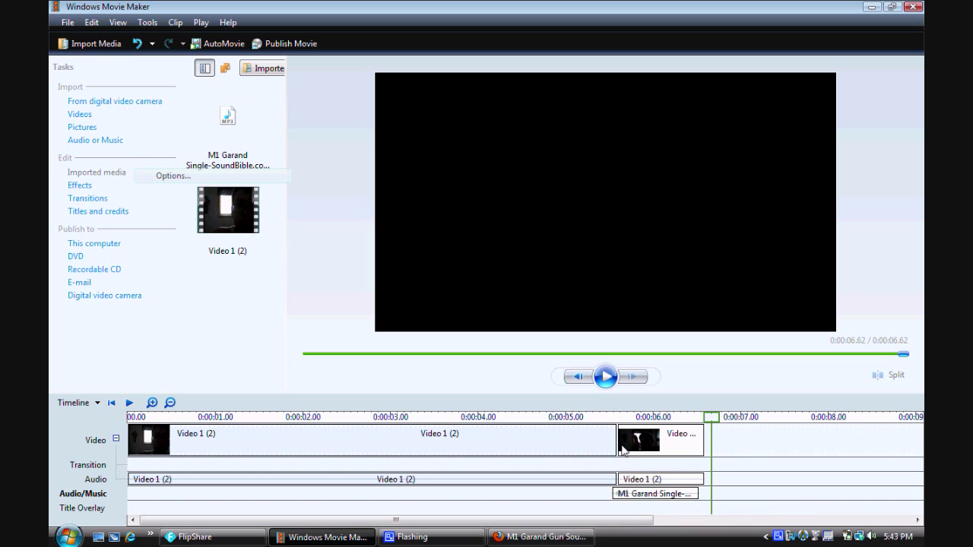
click(598, 415)
click(606, 377)
click(873, 7)
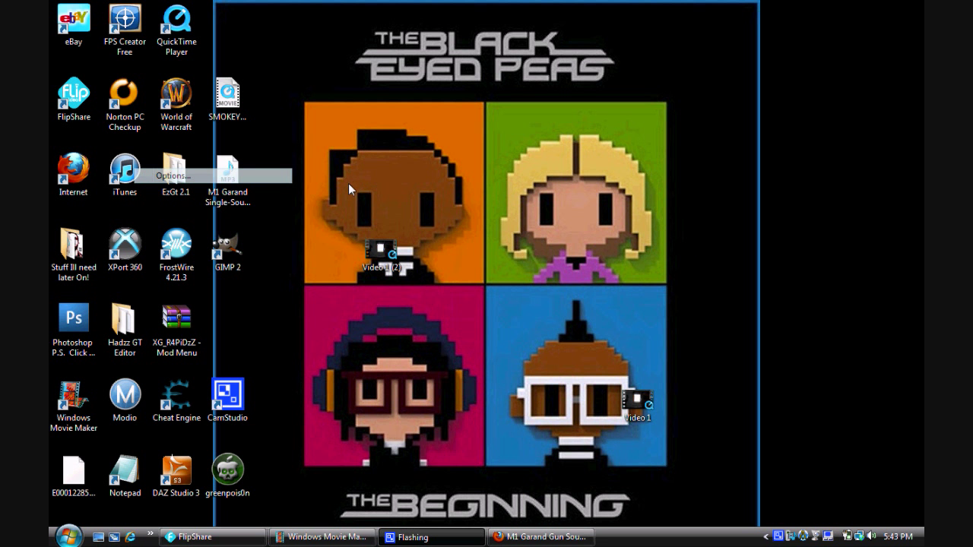
Step: Trim the M1 Garand clip's end at the playhead near 0:00:05.93 for a 0.23-second burst
click(535, 537)
click(535, 536)
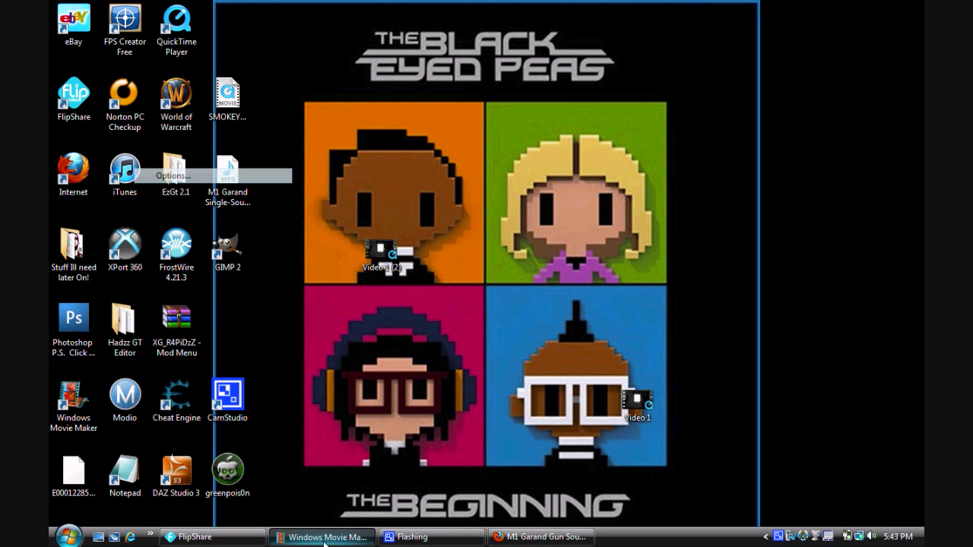
click(327, 537)
click(679, 498)
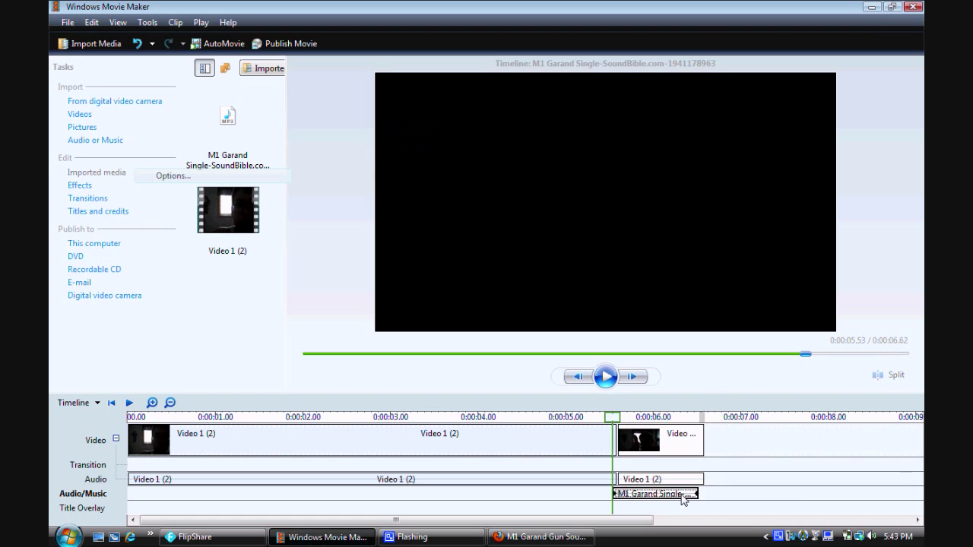
click(639, 501)
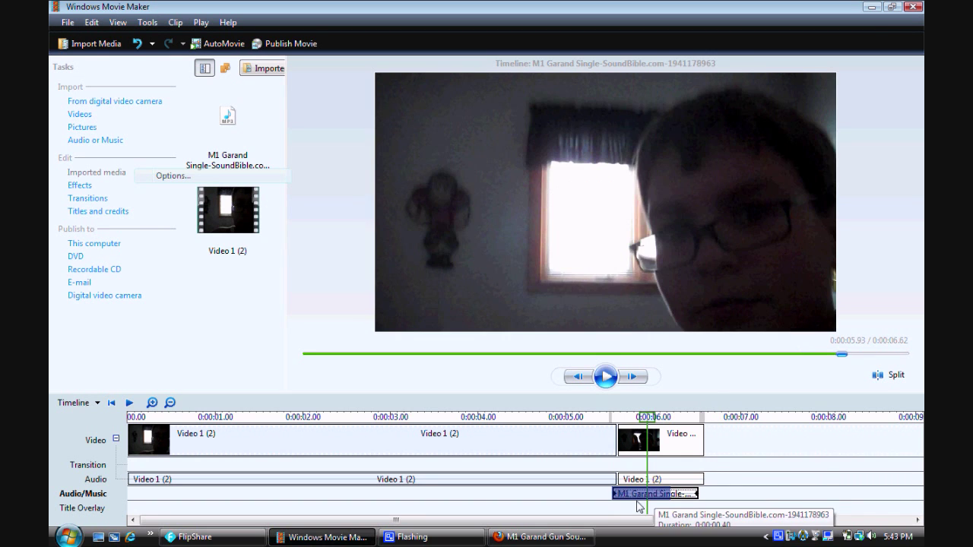
click(634, 502)
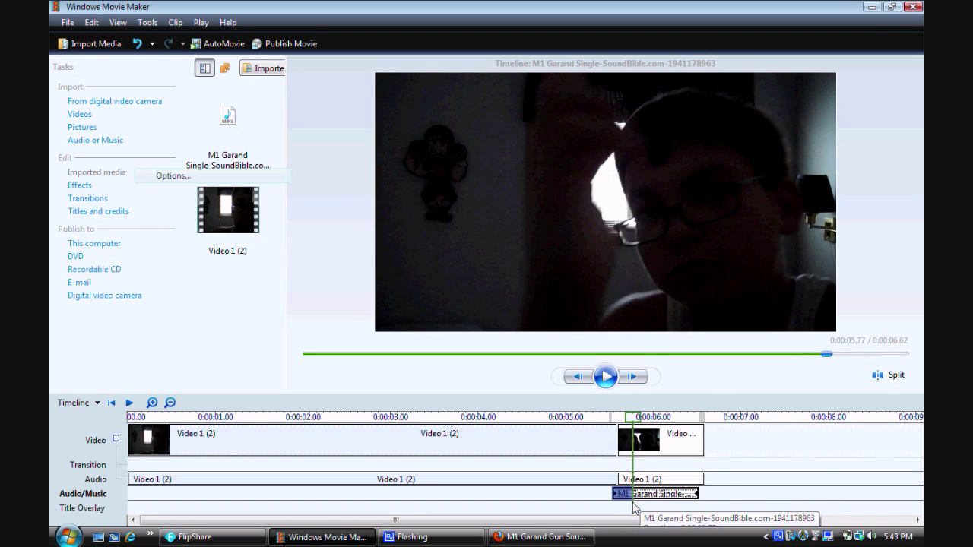
key(ctrl+shift+o)
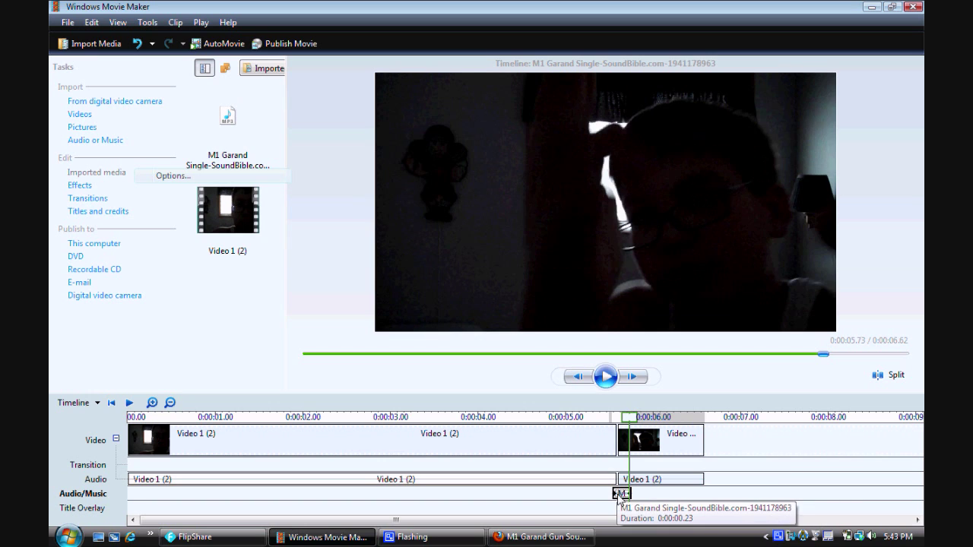
Step: Copy the trimmed gunshot and paste a second copy after it on Audio/Music
right_click(619, 496)
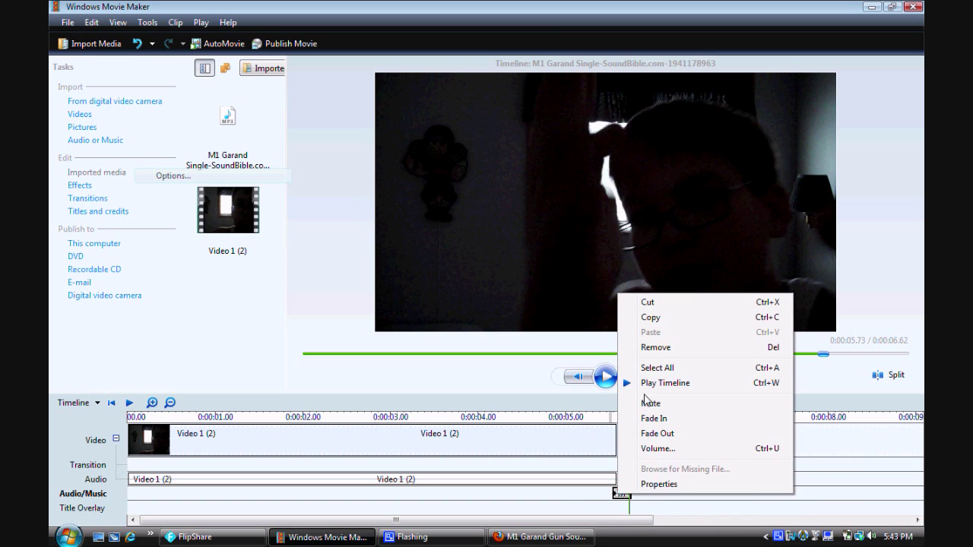
click(666, 317)
key(ctrl+v)
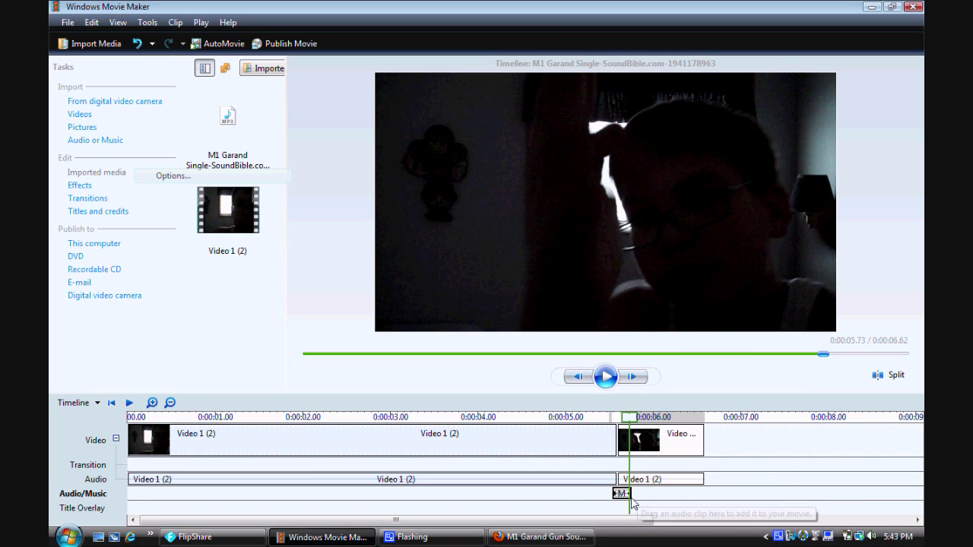
right_click(640, 494)
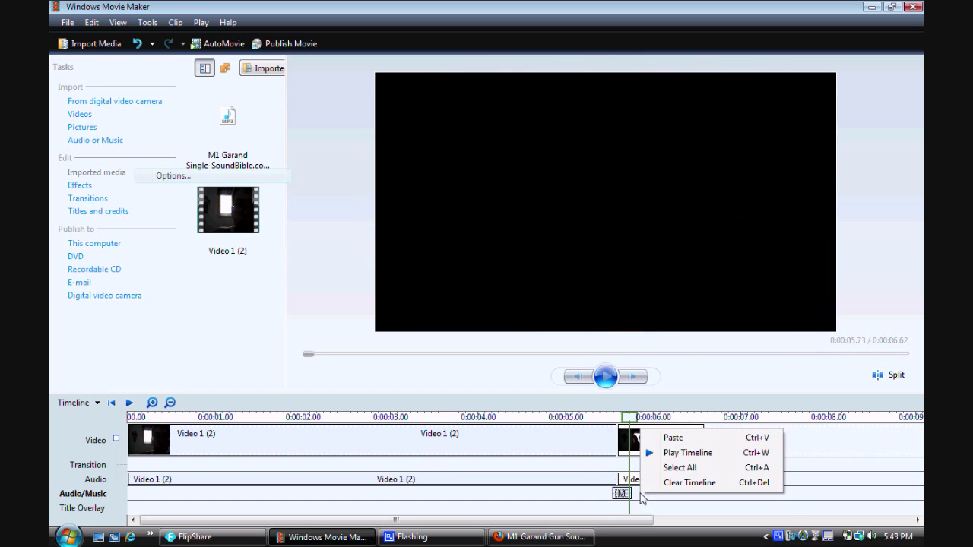
click(674, 438)
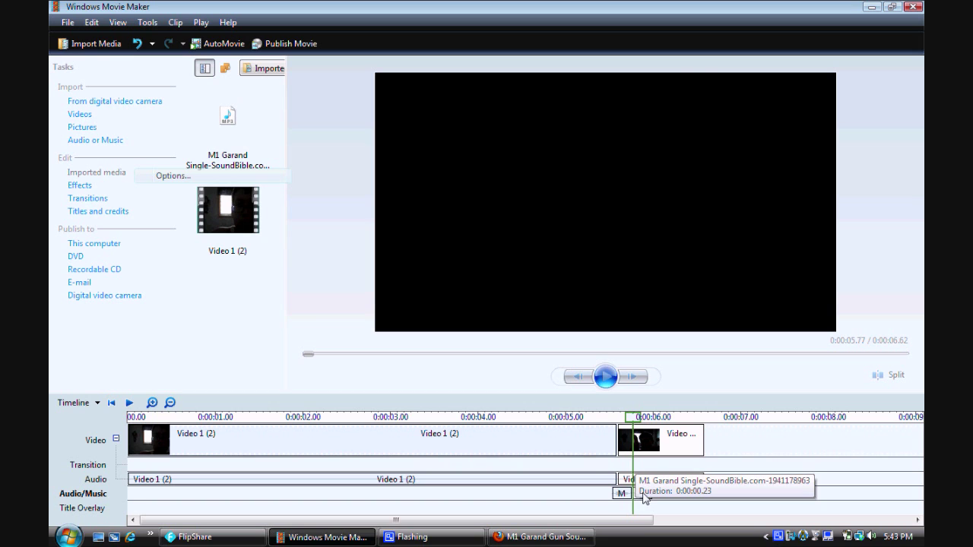
Step: Play the timeline from 0:00:05.00 to hear both gunshots
click(645, 496)
click(619, 479)
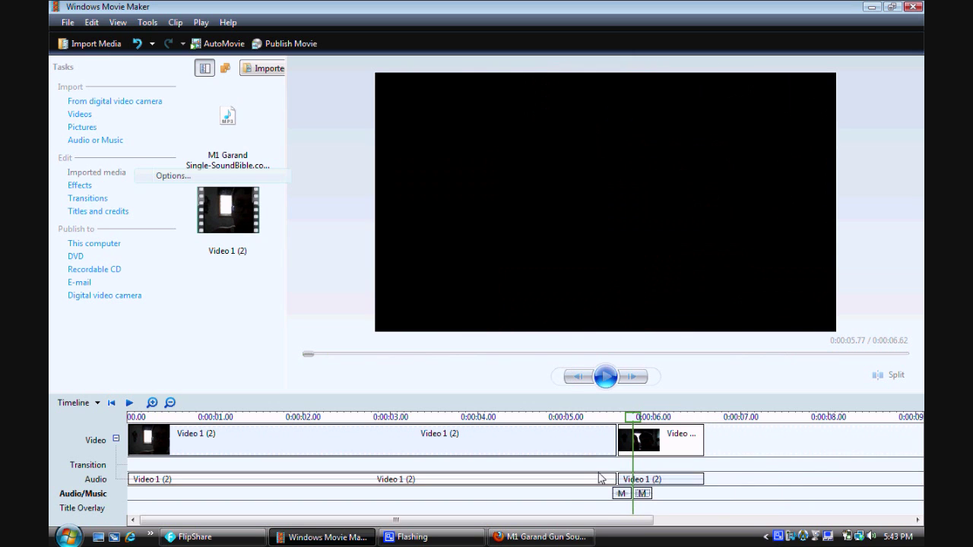
click(572, 417)
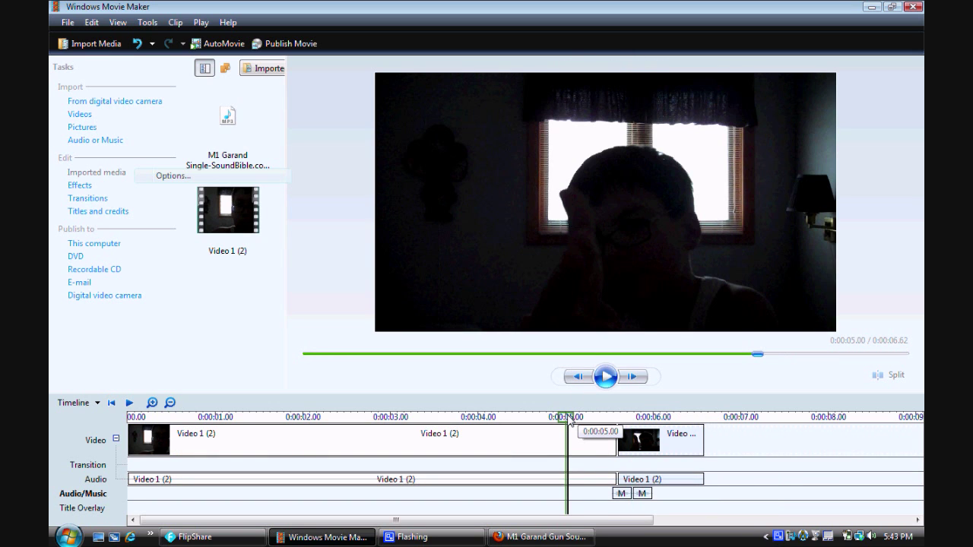
click(606, 377)
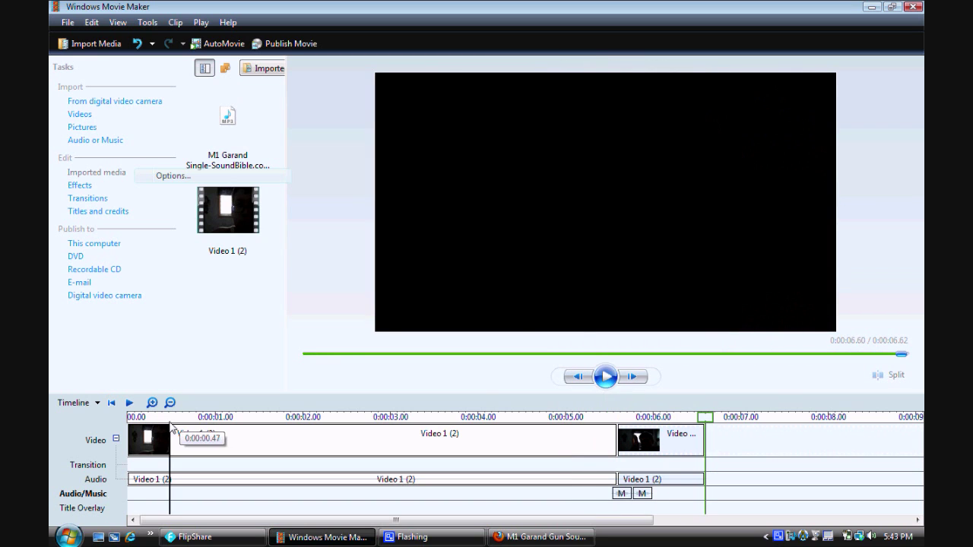
click(98, 403)
Step: Replay the timeline, nudge the second gunshot slightly later, and replay from about 0:00:05.1
click(116, 388)
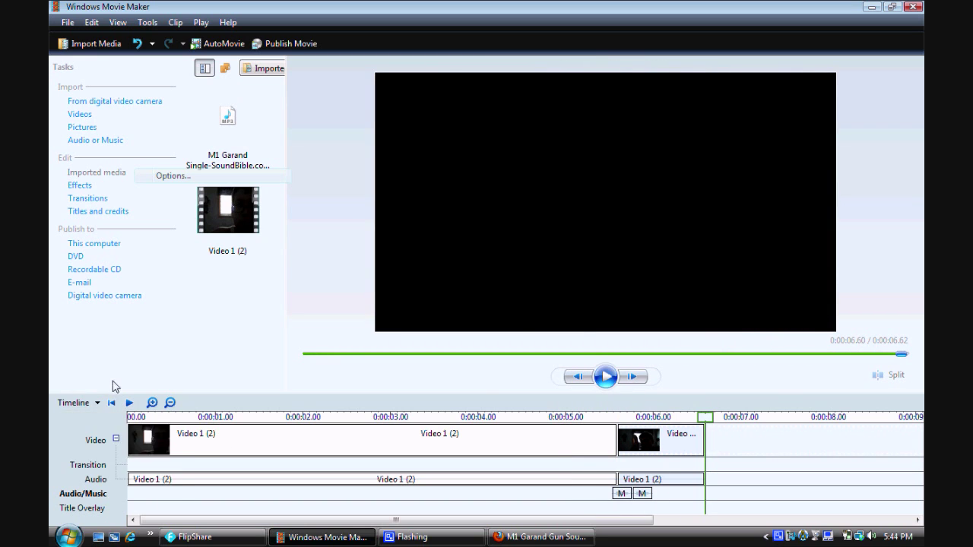
click(114, 404)
click(129, 404)
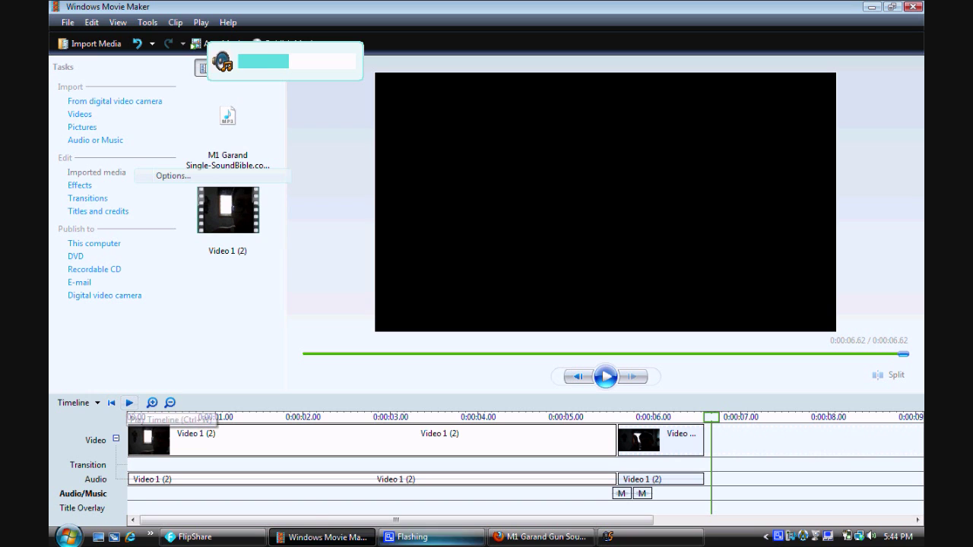
click(644, 496)
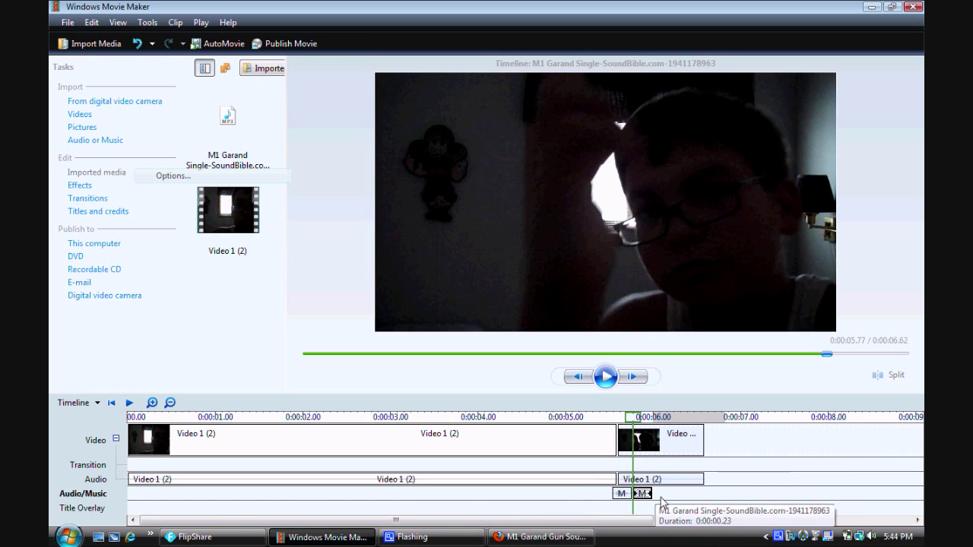
mouse_move(644, 495)
mouse_down()
mouse_move(651, 500)
mouse_move(625, 496)
mouse_move(632, 502)
mouse_up()
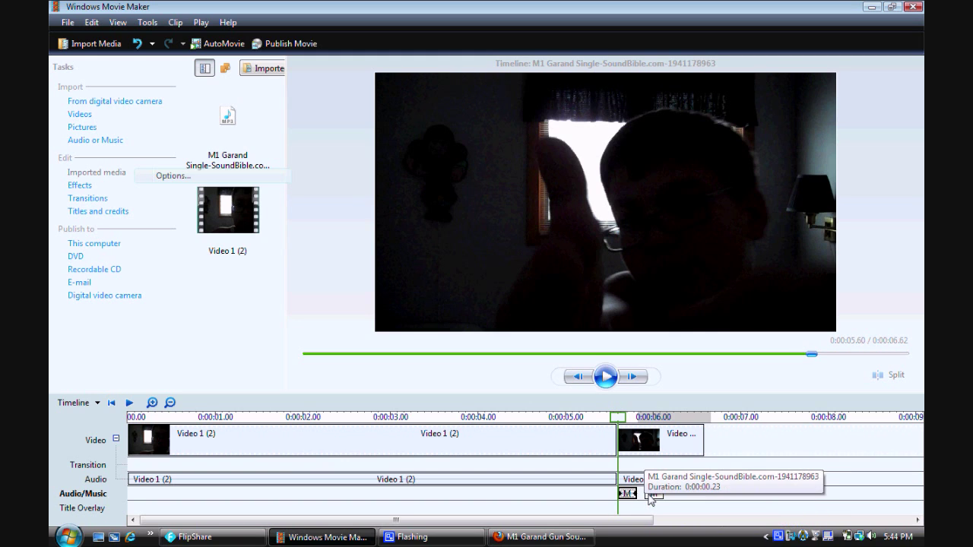
click(582, 437)
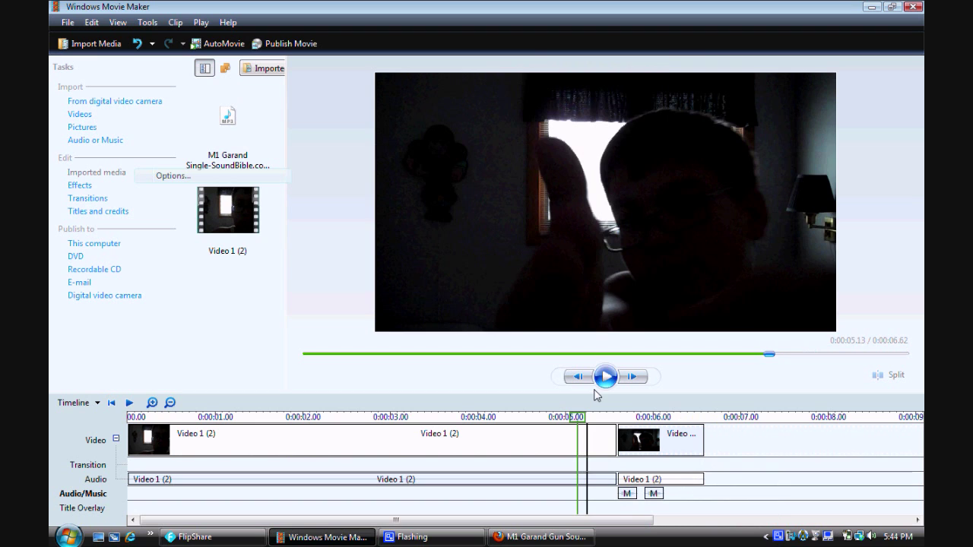
click(606, 375)
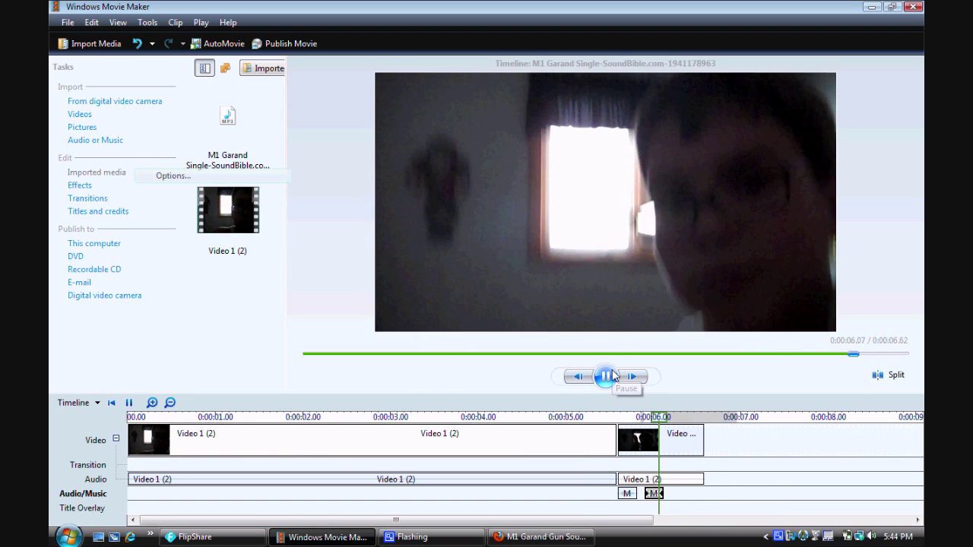
Step: Cut the second gunshot copy and drag the remaining clip's edge to about 0.6 seconds
click(655, 494)
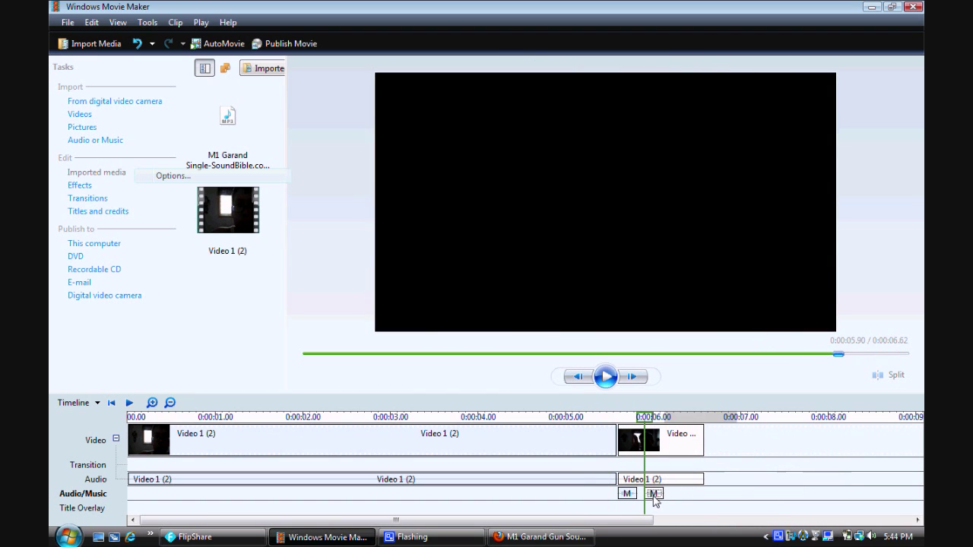
click(676, 498)
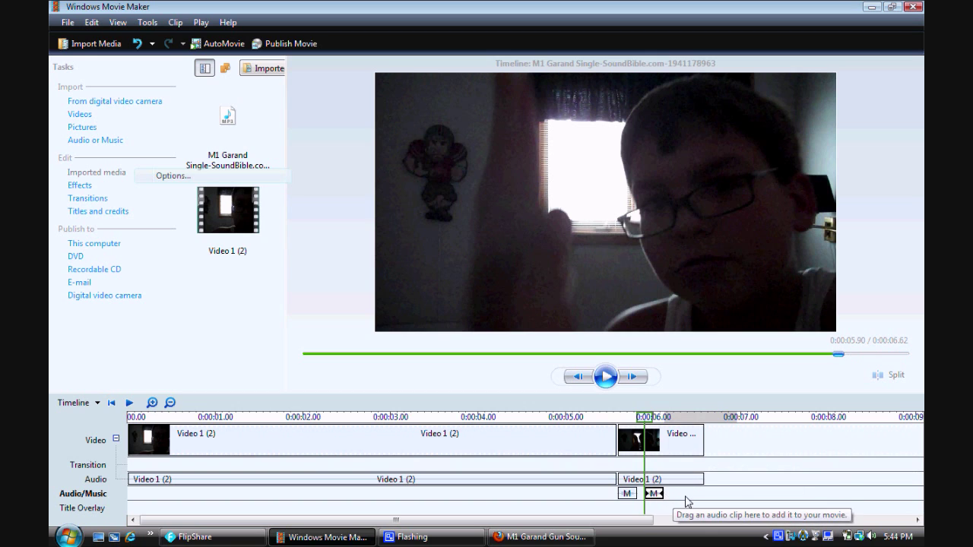
right_click(655, 496)
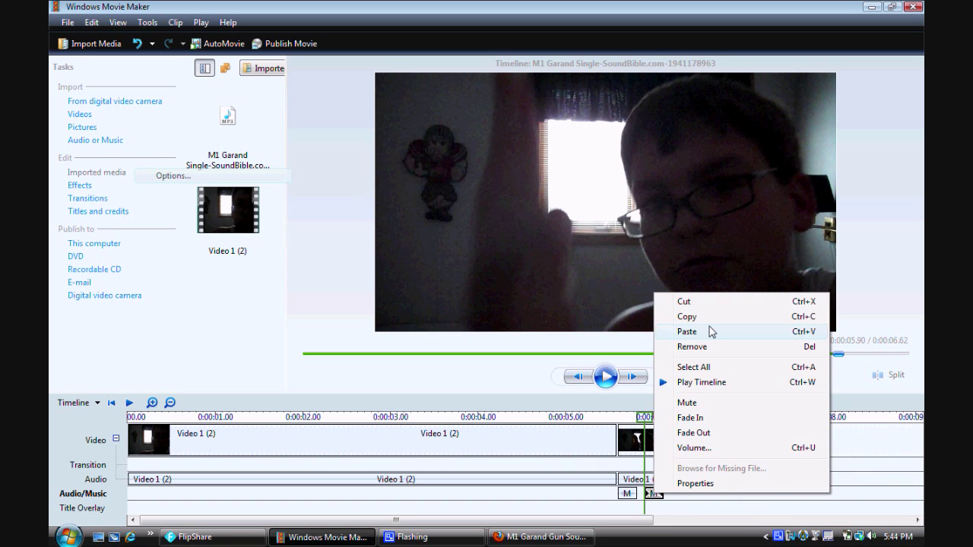
click(695, 298)
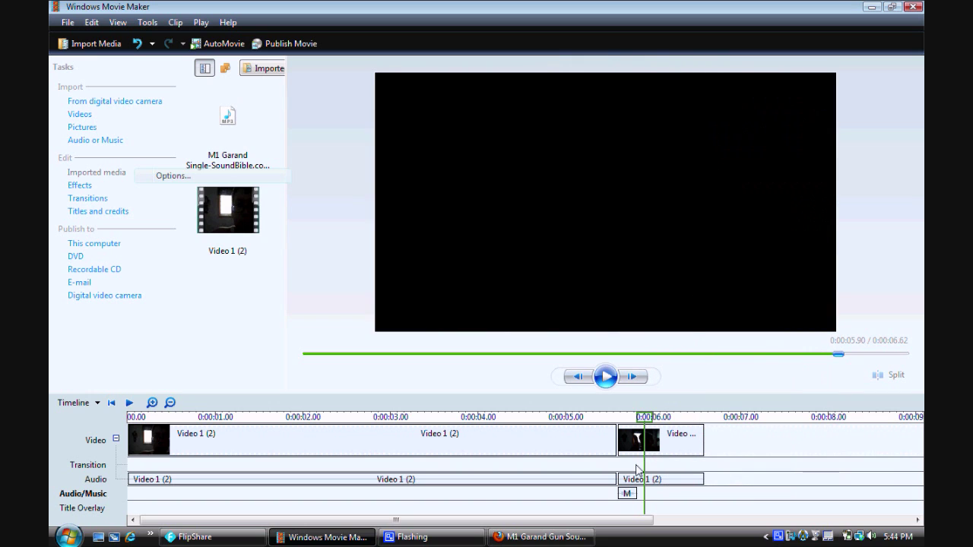
click(627, 494)
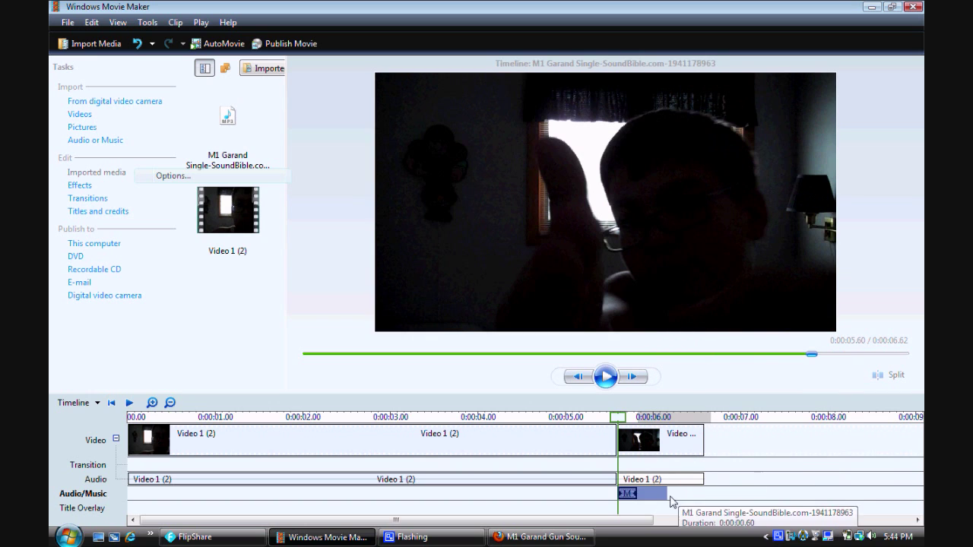
drag(670, 497, 642, 498)
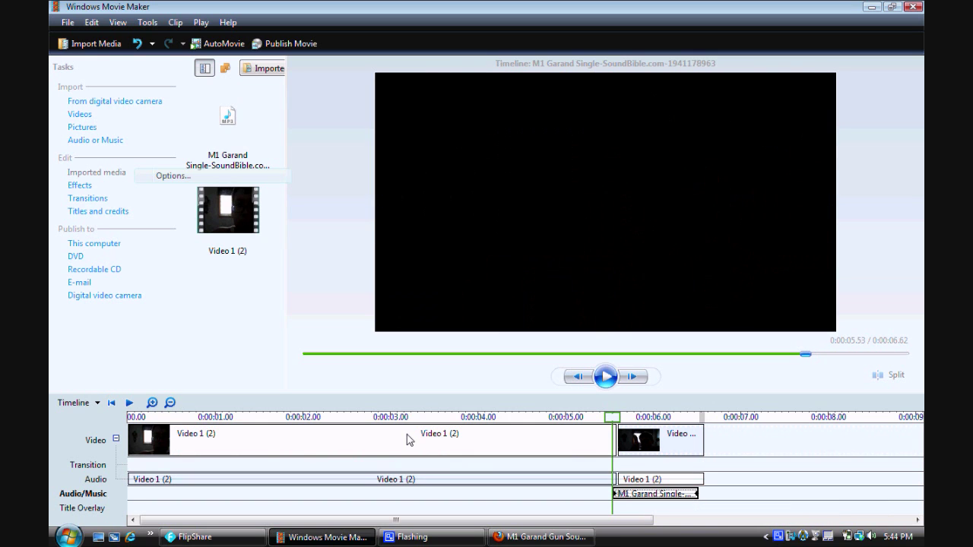
click(111, 403)
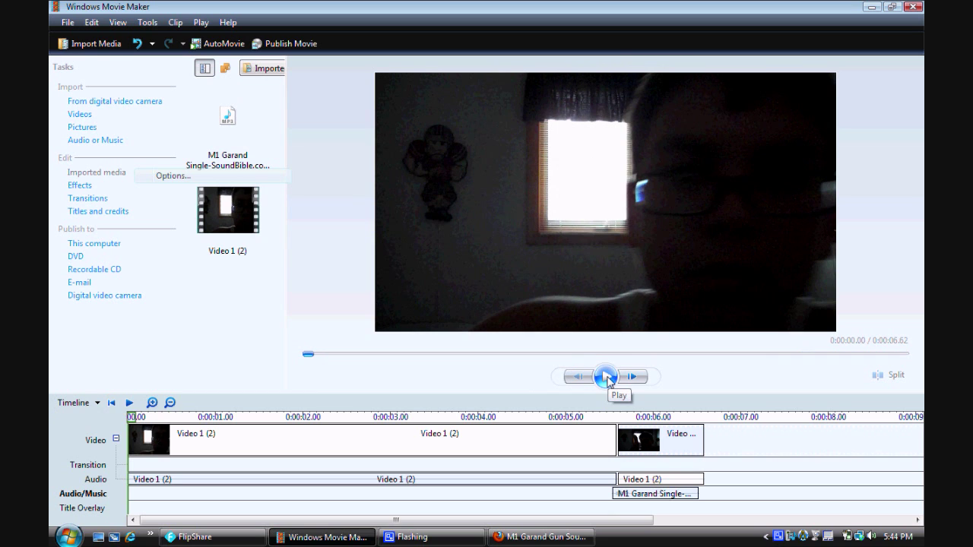
click(606, 376)
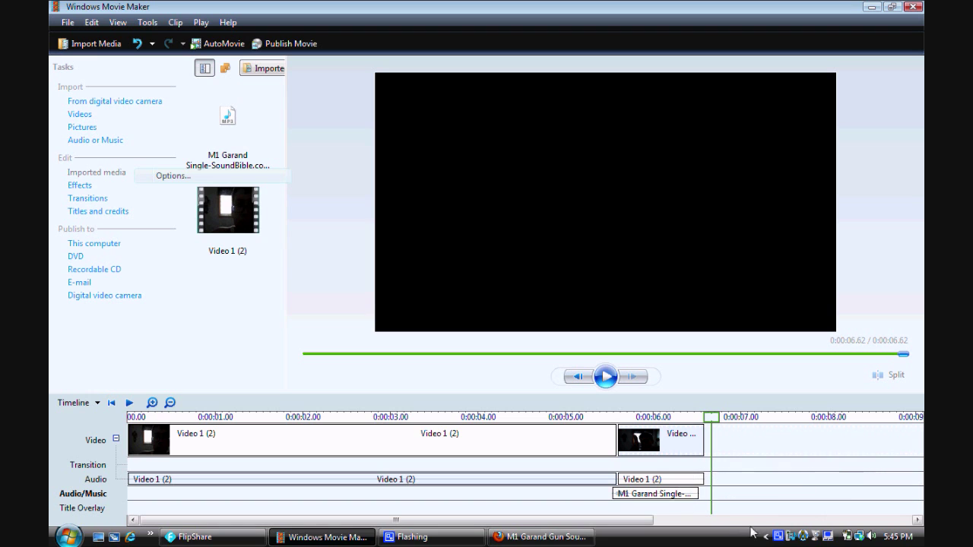
click(546, 537)
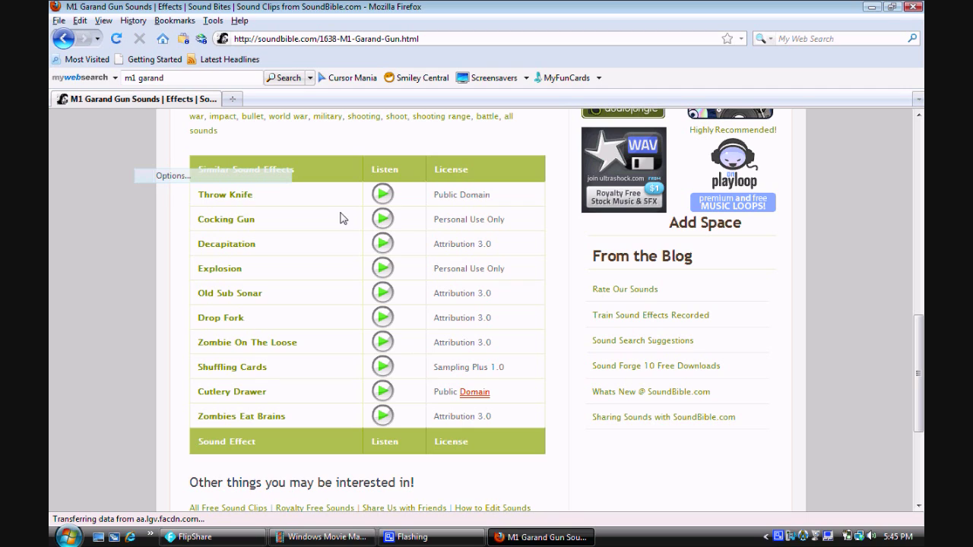
Step: Preview the Cocking Gun, Zombie On The Loose, Cutlery Drawer and Throw Knife sounds
click(384, 220)
click(383, 343)
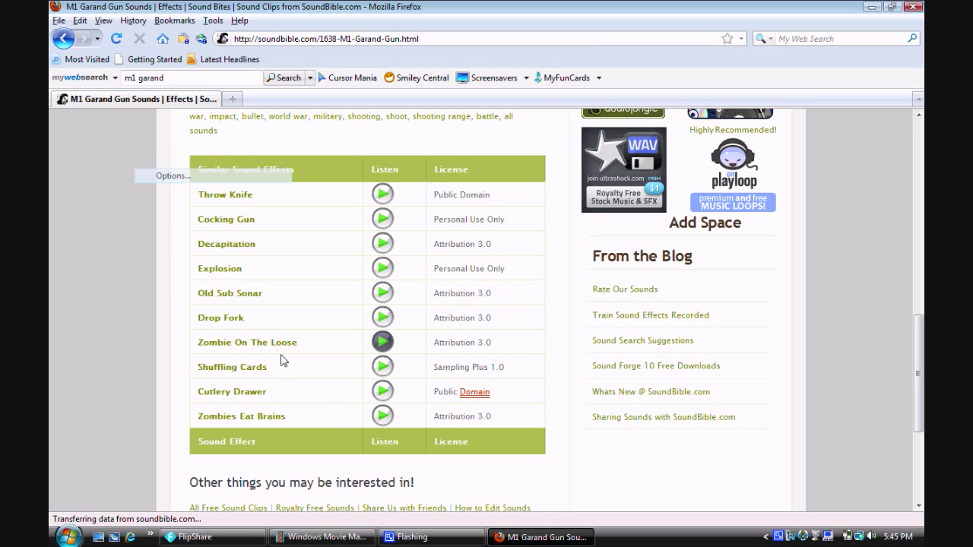
click(384, 393)
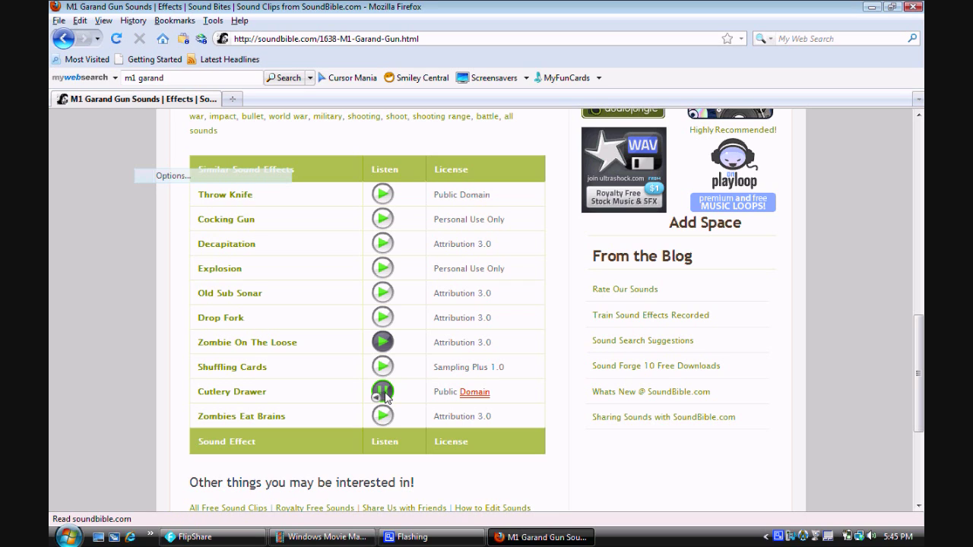
click(382, 195)
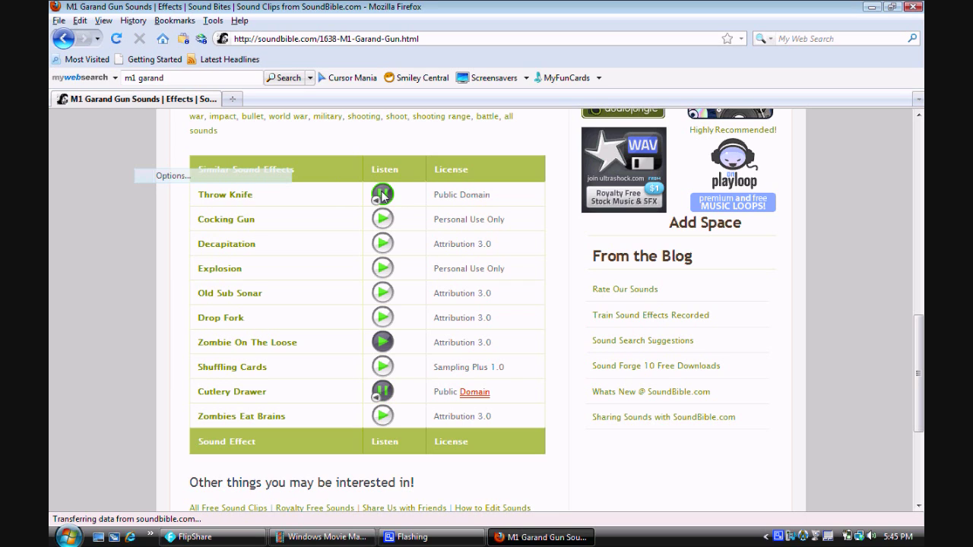